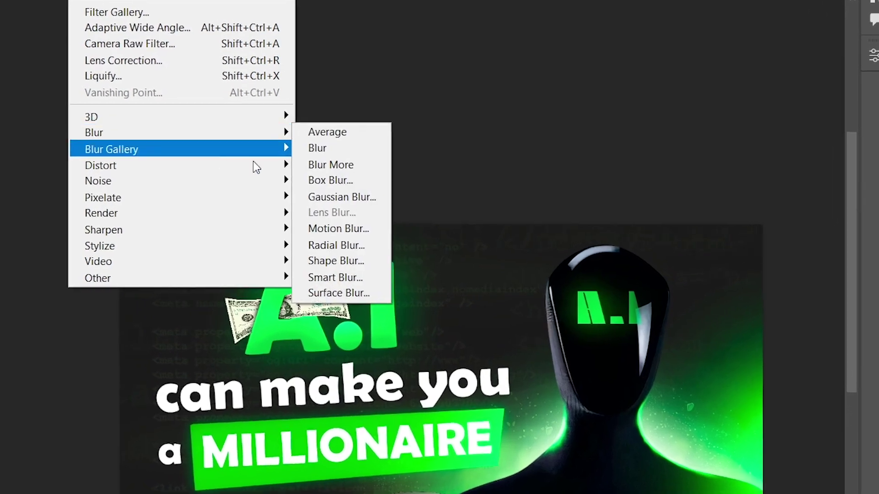
Apply a Gaussian Blur with a 3.8-pixel radius to the dollar bill in the upper-left corner of the background.
left_click(351, 204)
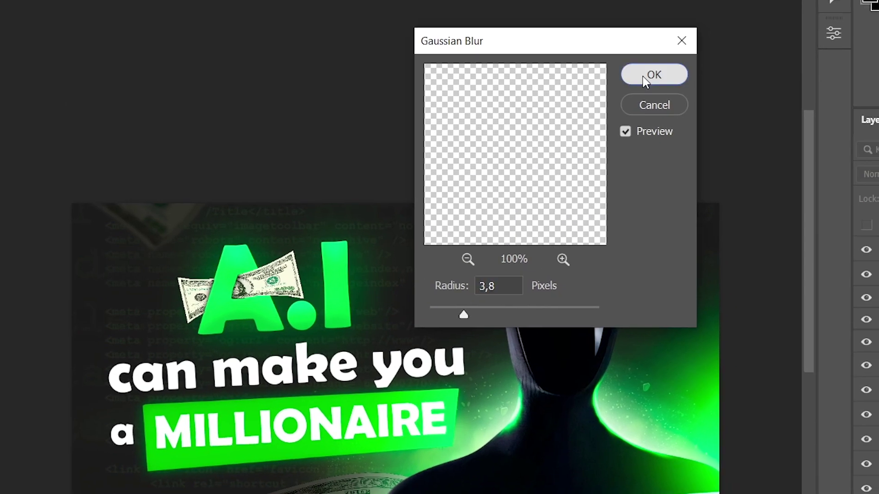
left_click(698, 97)
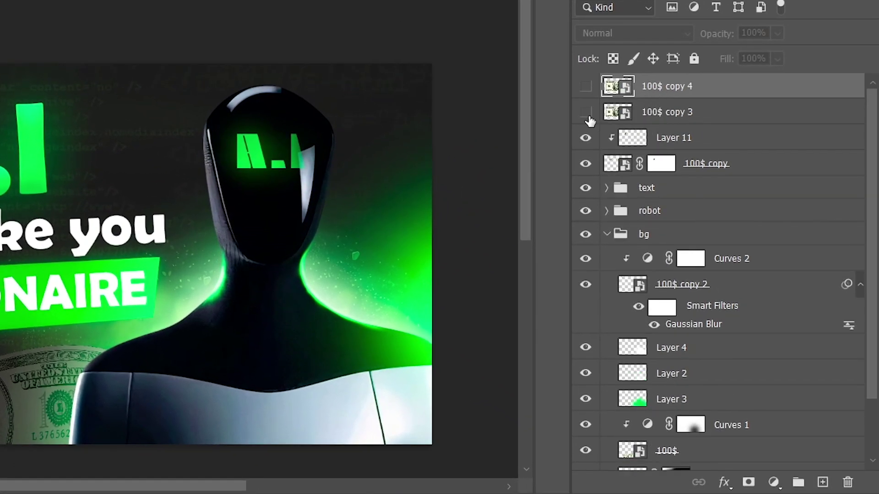
Show the 100$ copy 3 layer and scale its dollar bill down.
left_click(587, 114)
left_click(667, 112)
key("ctrl+t")
left_click_drag(437, 257, 165, 257)
key("Return")
Move 100$ copy 3 into the bg group, then rotate, shrink and place the bill between the title and the robot's head.
left_click_drag(618, 112, 621, 246)
key("ctrl+t")
left_click_drag(178, 195, 105, 163)
left_click_drag(107, 250, 134, 163)
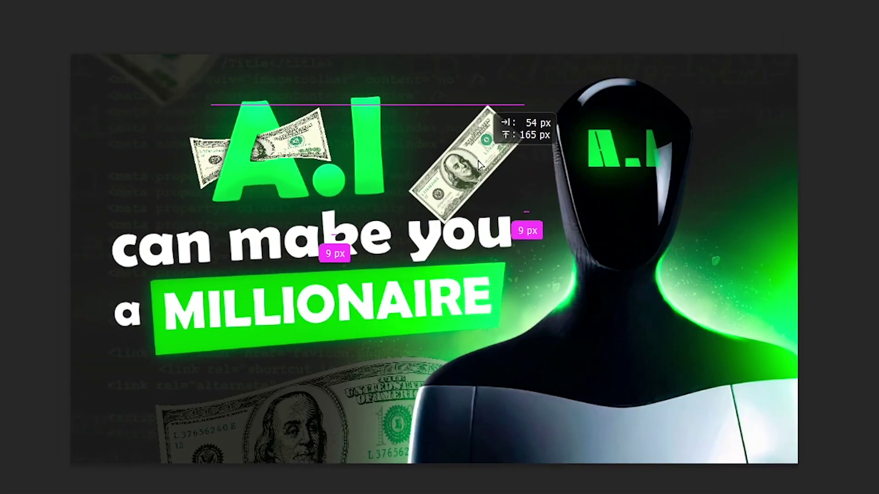
left_click_drag(478, 160, 495, 154)
left_click_drag(542, 134, 524, 141)
key("Return")
Warp the small dollar bill beside the robot's head into a curved, waving shape.
key("ctrl+t")
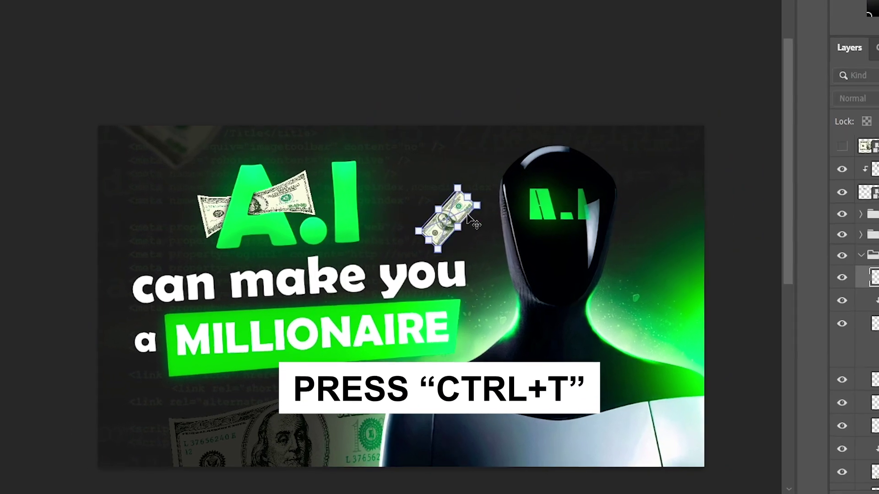
right_click(503, 153)
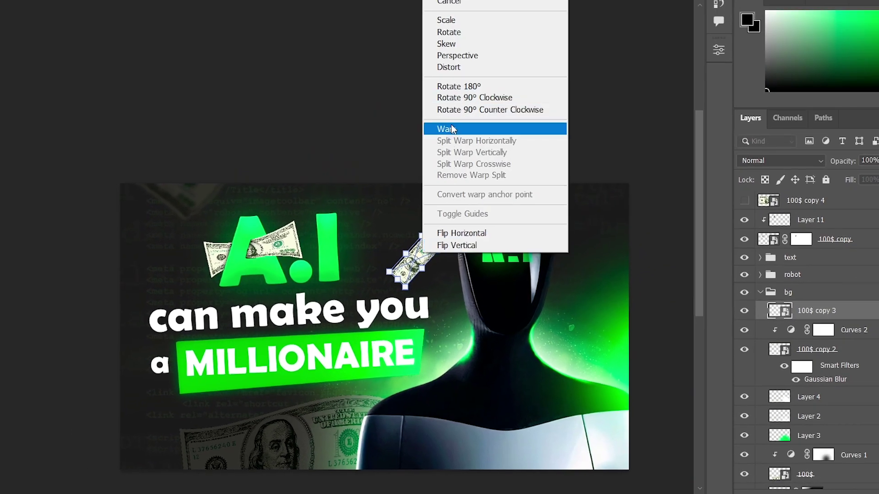
left_click(451, 129)
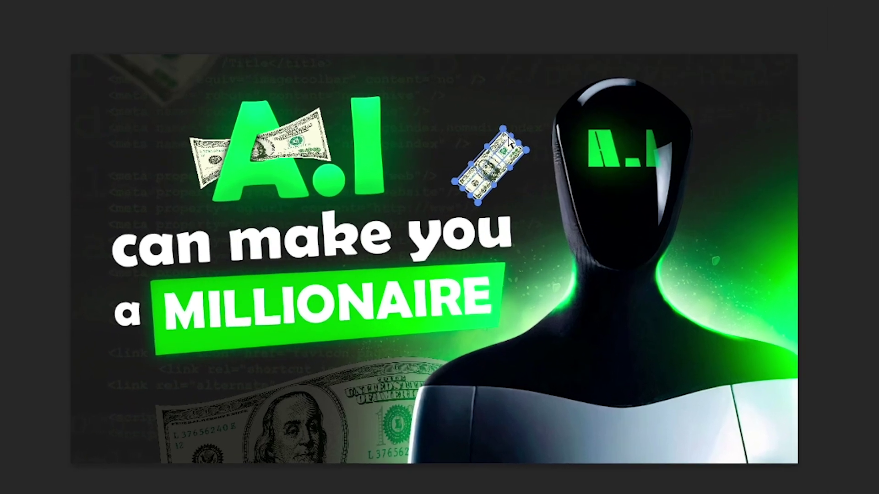
left_click_drag(510, 168, 503, 158)
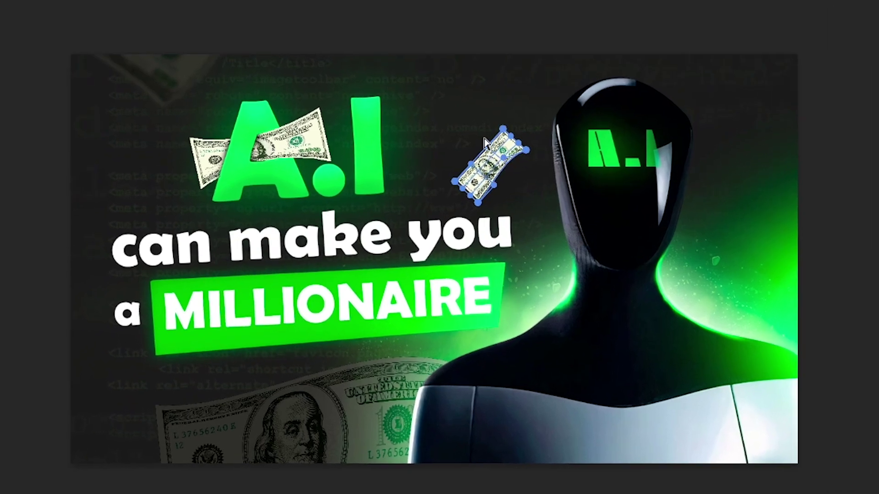
scroll(513, 160, "up", 5)
left_click_drag(418, 108, 371, 72)
left_click_drag(359, 172, 370, 182)
left_click_drag(444, 248, 476, 255)
key("Return")
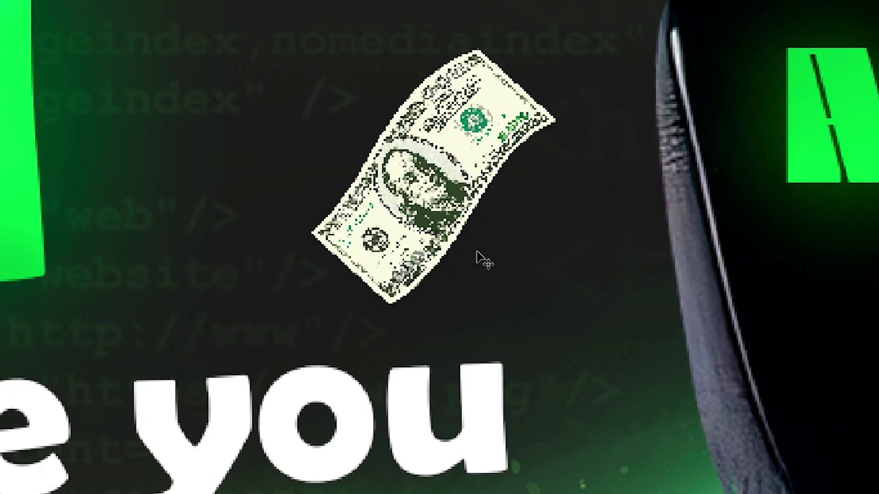
Darken the small bill with a clipped Curves adjustment, lowering the RGB curve's white point to about a quarter of its height.
left_click(761, 357)
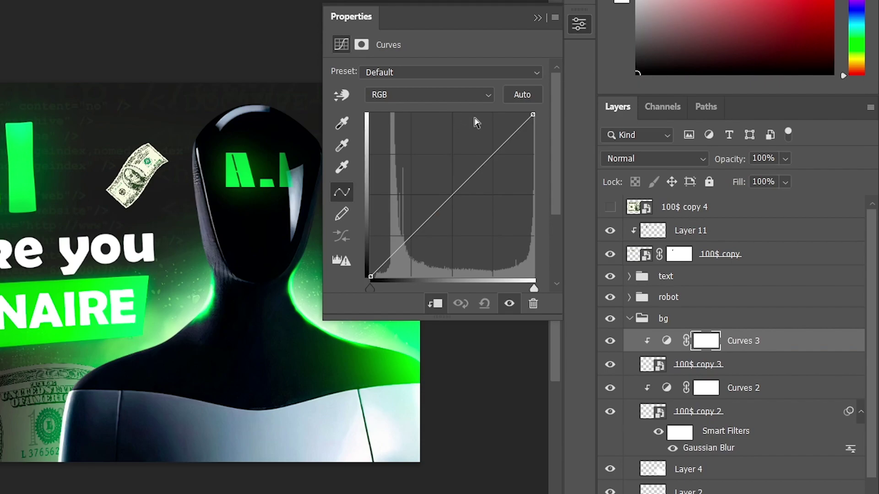
left_click_drag(533, 115, 591, 245)
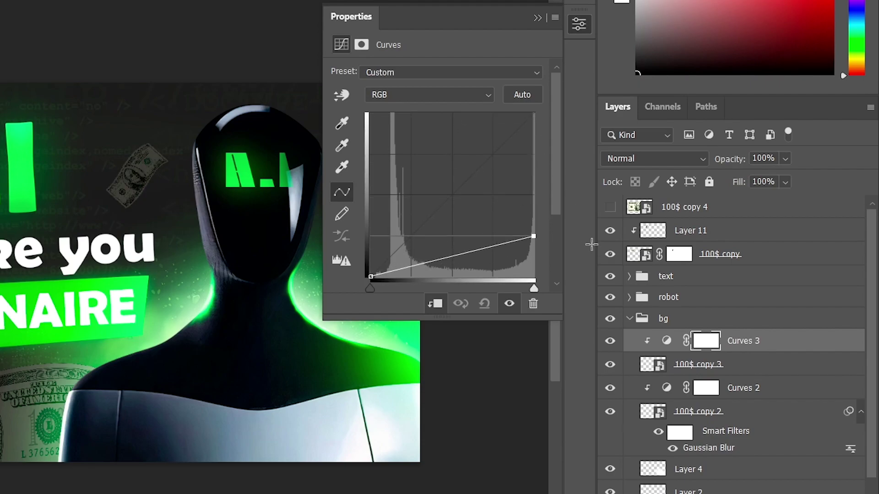
left_click(537, 18)
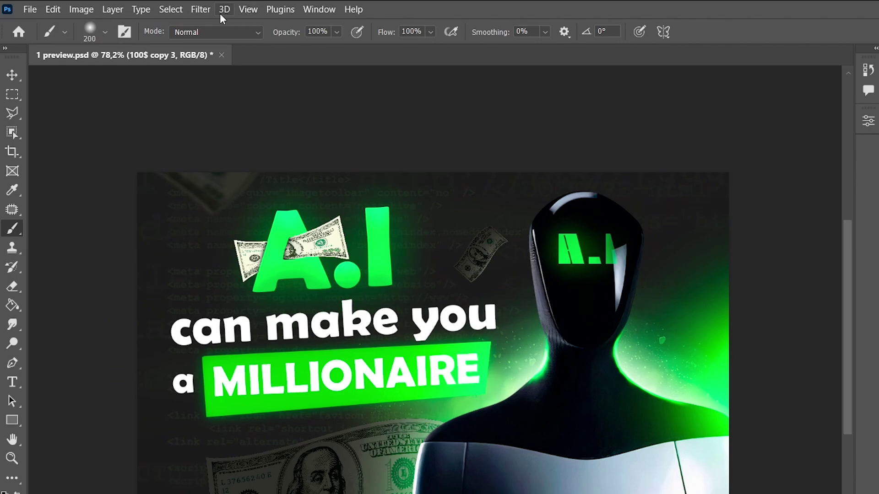
Apply a Motion Blur filter to the small darkened bill on 100$ copy 3.
left_click(200, 9)
mouse_move(228, 186)
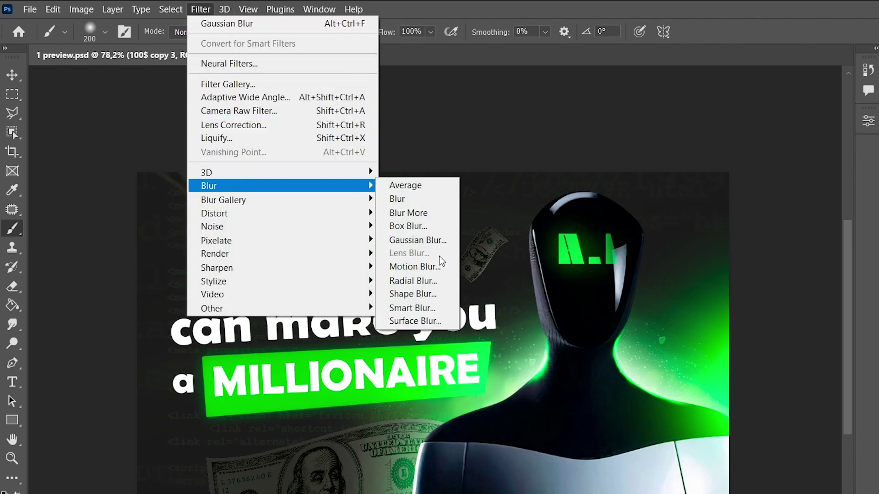
left_click(430, 266)
left_click_drag(493, 98, 641, 121)
left_click(786, 148)
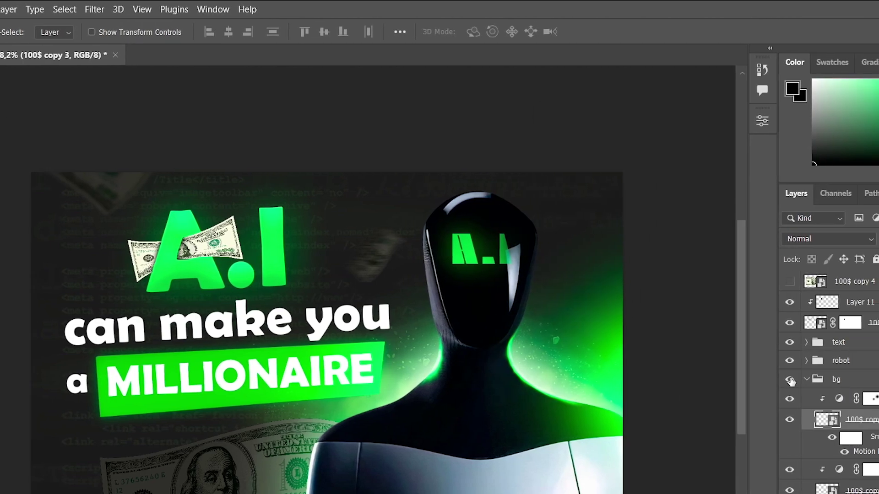
Duplicate the blurred bill with its Curves layer twice, placing one copy right of the robot's head and a rotated one at lower left.
key("ctrl+j")
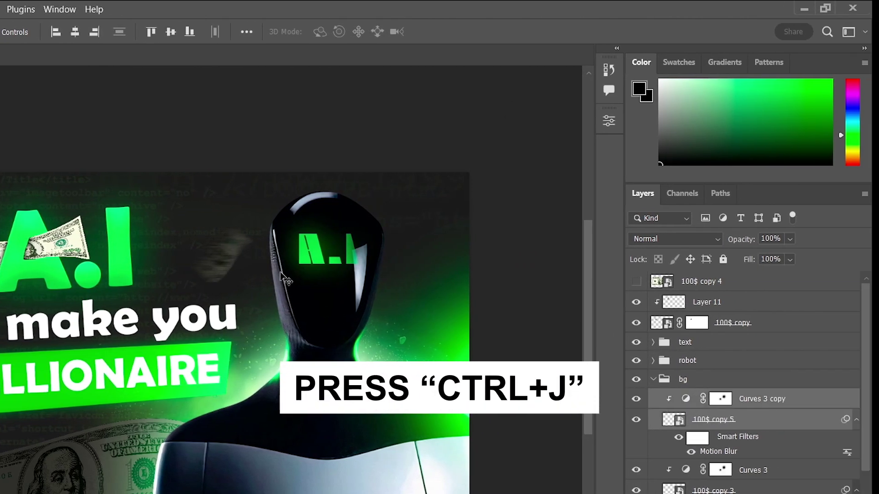
left_click_drag(285, 280, 433, 329)
key("ctrl+j")
key("ctrl+t")
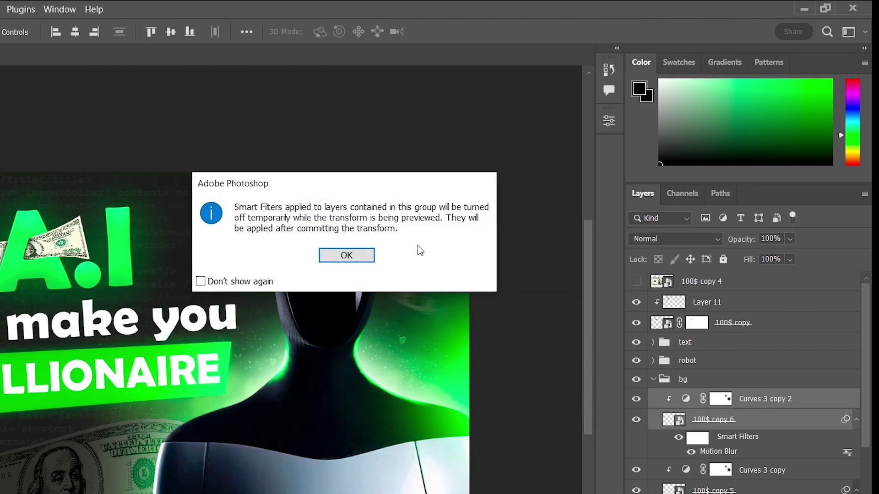
key("Return")
left_click_drag(496, 182, 518, 205)
left_click_drag(384, 285, 123, 423)
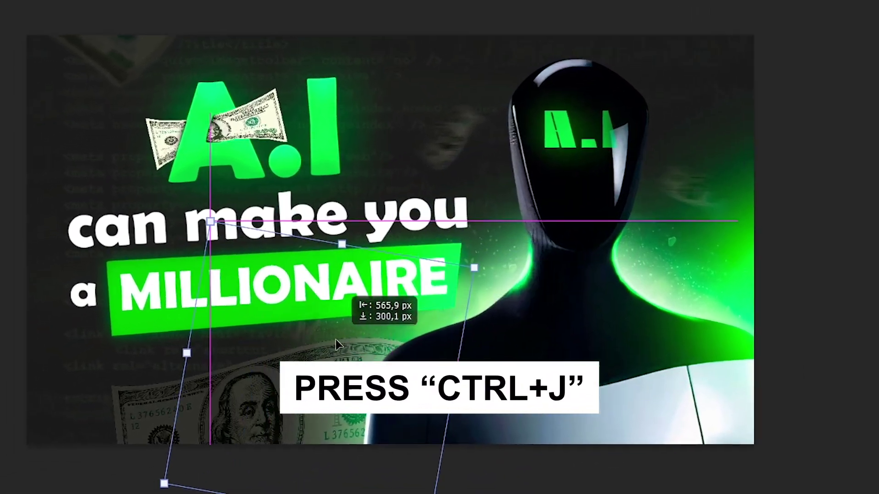
left_click_drag(336, 341, 164, 363)
key("Return")
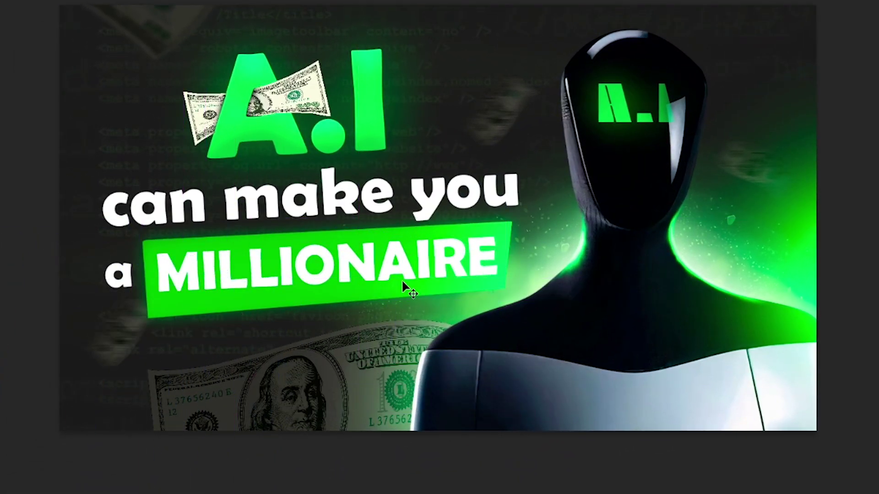
Fine-tune the transform of the blurred bill copy near the lower-left edge of the canvas.
key("ctrl+t")
key("Return")
left_click_drag(402, 279, 215, 492)
left_click_drag(212, 397, 141, 304)
left_click_drag(229, 297, 225, 227)
key("Return")
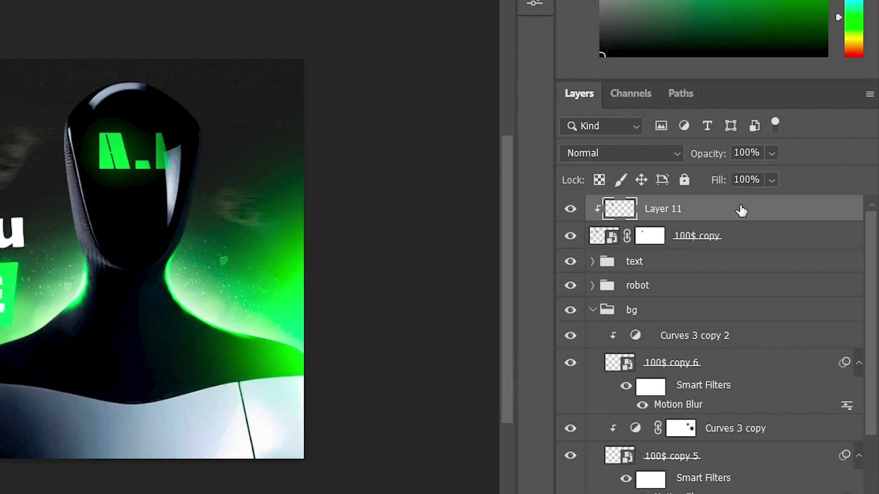
Stamp all visible layers into a new top layer and open it in the Camera Raw Filter.
key("ctrl+shift+alt+e")
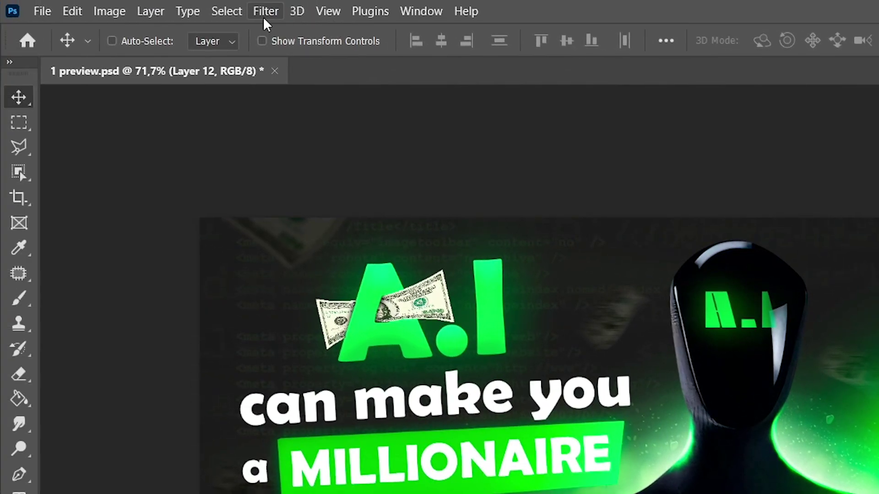
left_click(264, 13)
left_click(316, 145)
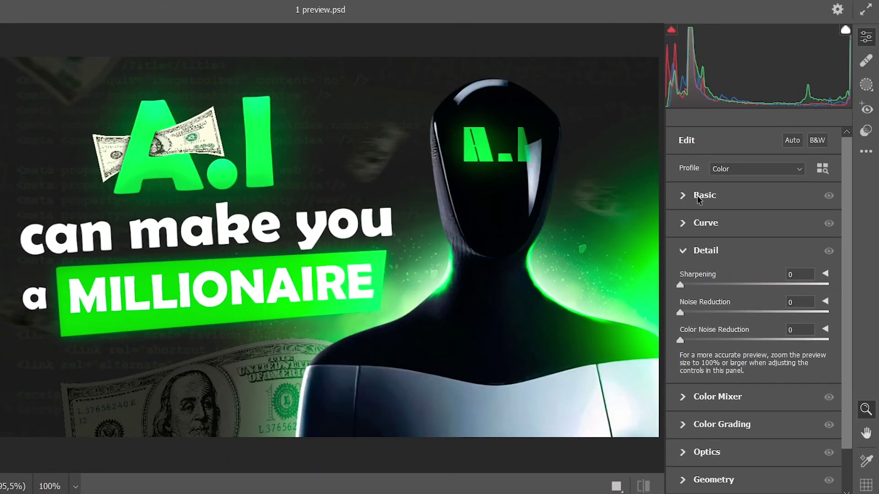
Set Exposure to +0.15, Contrast +19, Highlights +28, Shadows +7, Whites +44, Blacks -21 and Texture +100 for the stamped layer.
left_click(698, 197)
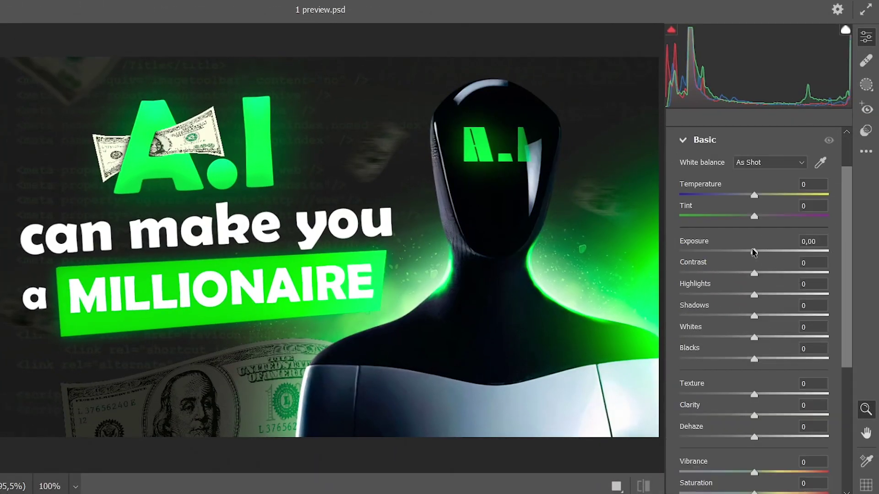
left_click_drag(753, 251, 742, 287)
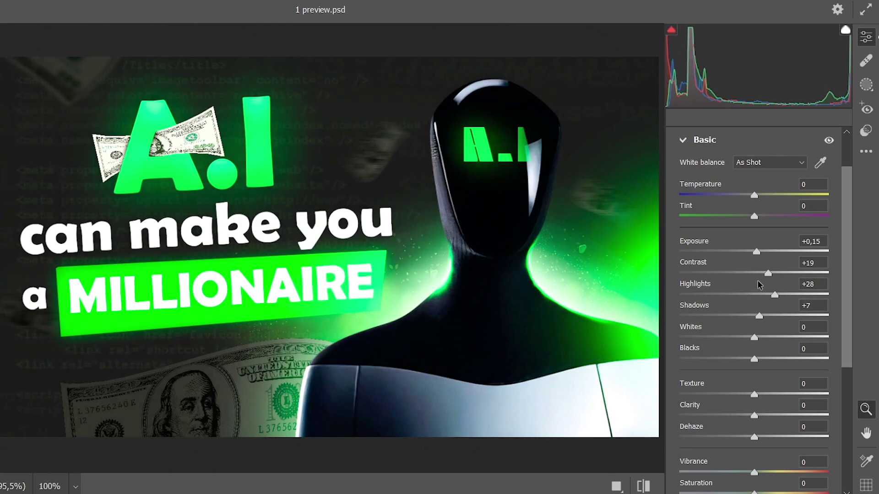
left_click_drag(778, 354, 740, 352)
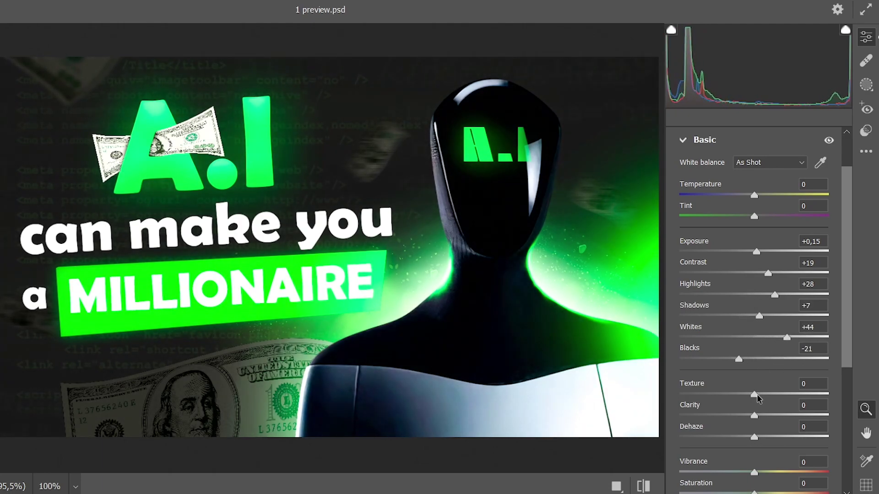
left_click_drag(791, 388, 846, 384)
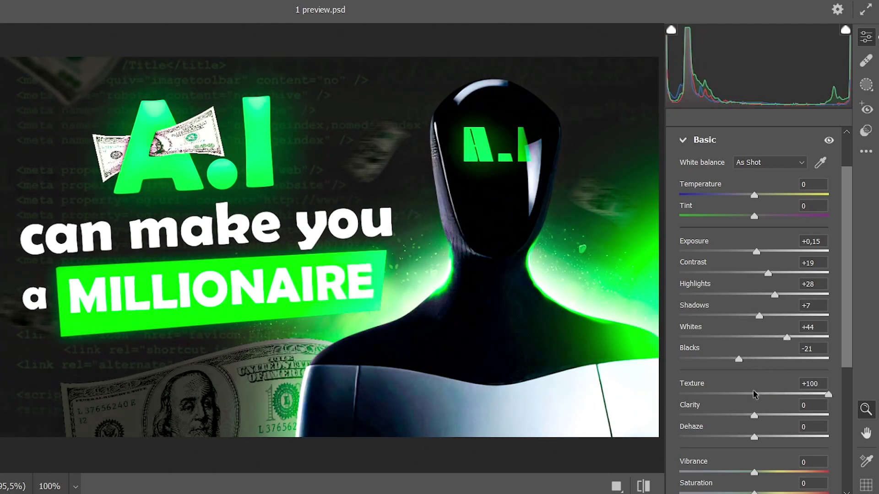
Set the stamped layer's Sharpening to 81 in the Detail adjustments.
scroll(755, 395, "down", 3)
left_click(718, 396)
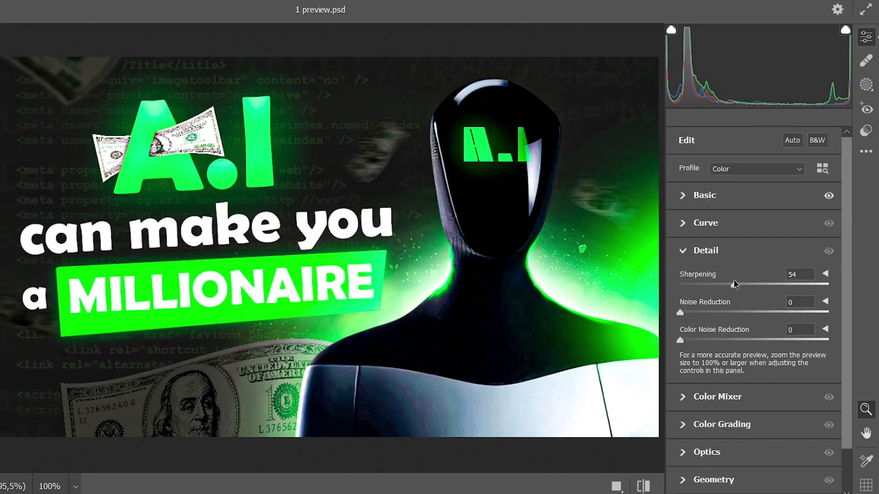
left_click_drag(735, 284, 737, 285)
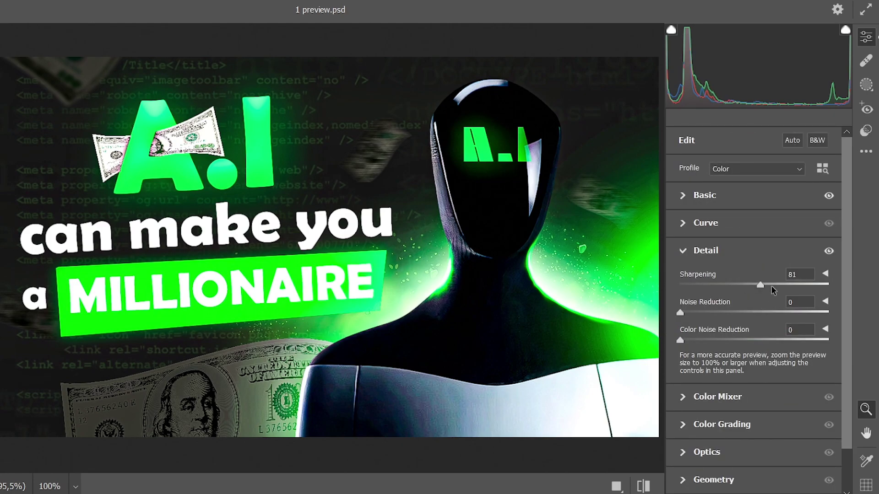
Open the Effects adjustments for grain and vignetting in the Camera Raw Filter.
scroll(773, 290, "down", 2)
left_click(700, 454)
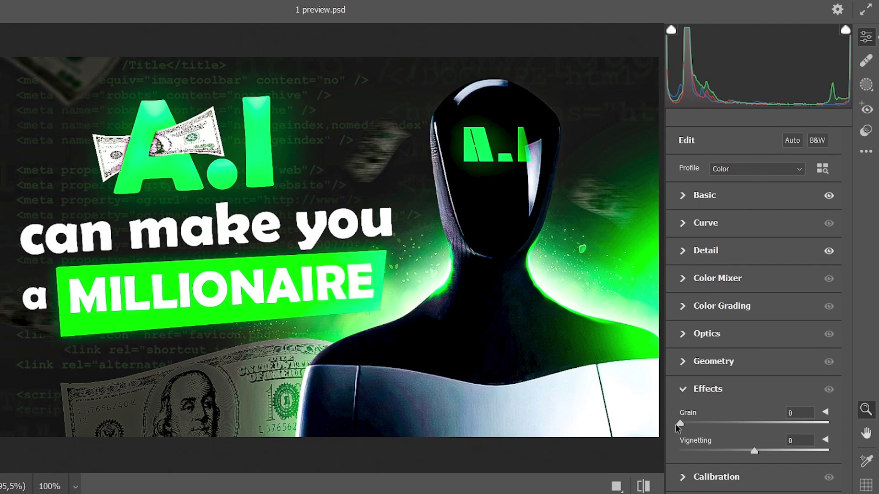